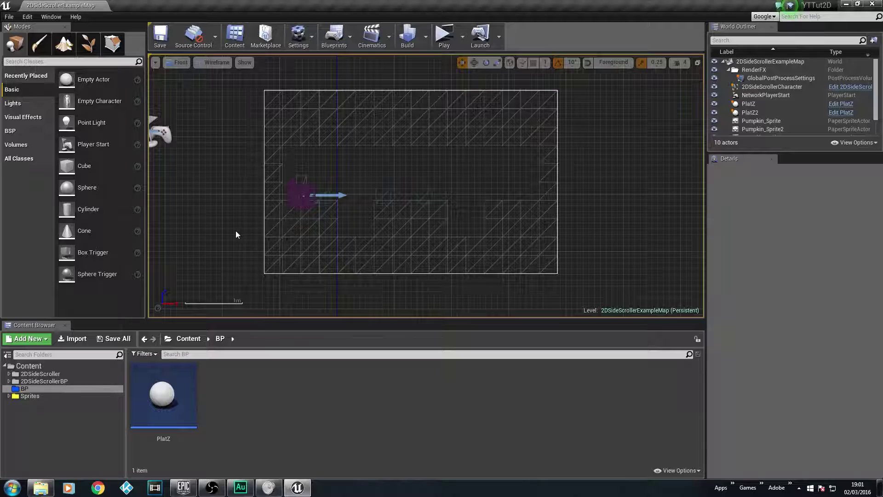
Launch the 2D side-scroller level in a Standalone Game preview with Alt+P
key(alt+p)
Run and jump the character right across the boxes, then exit the preview
key(d)
key(d)
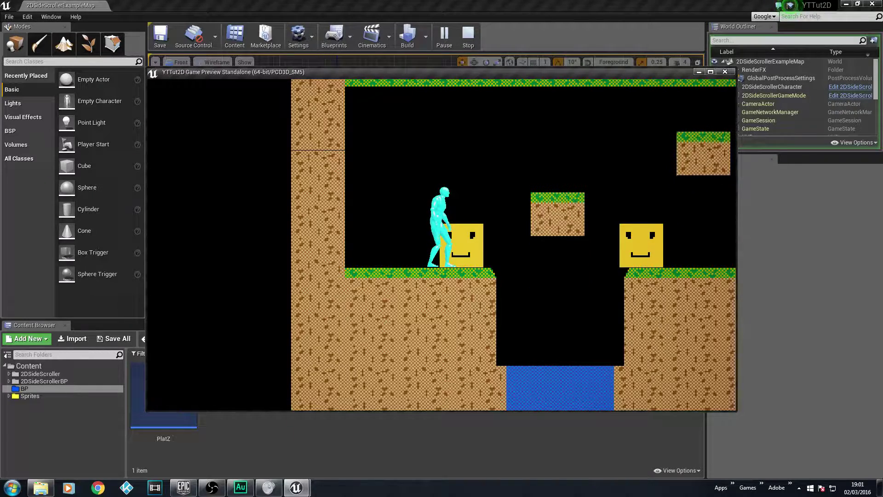
key(Right)
key(space)
key(space)
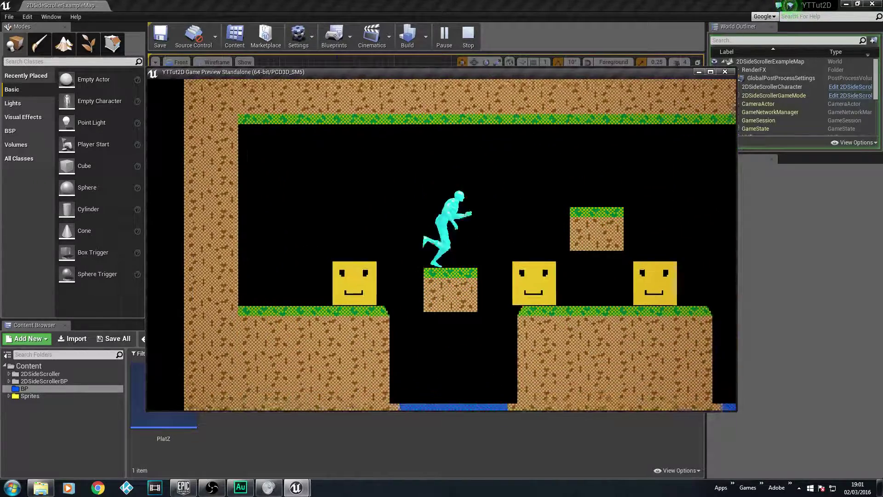
key(space)
key(space)
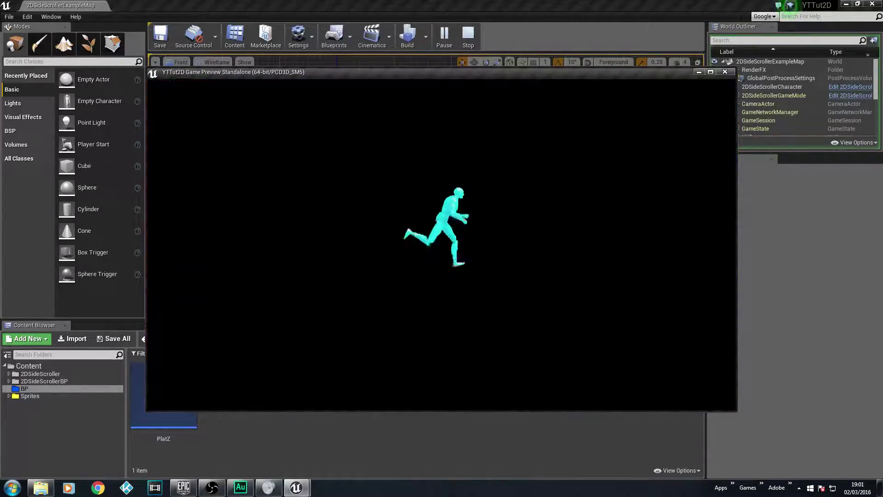
key(Escape)
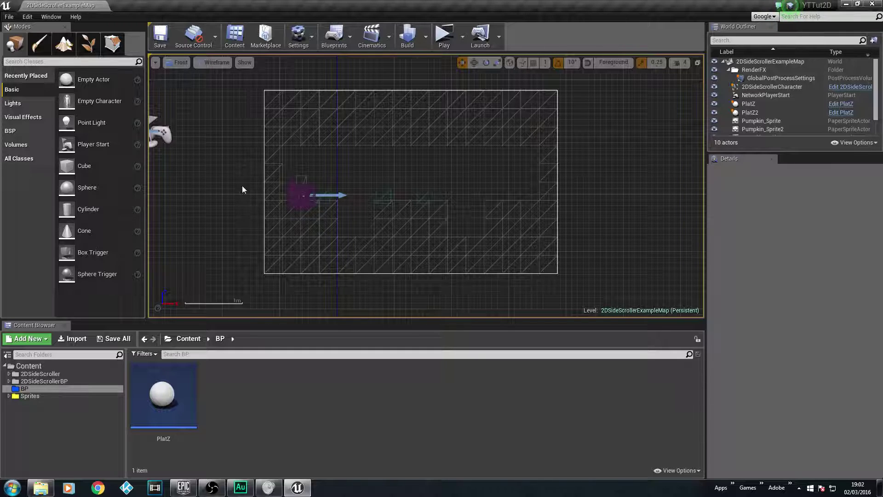
key(alt+p)
key(d)
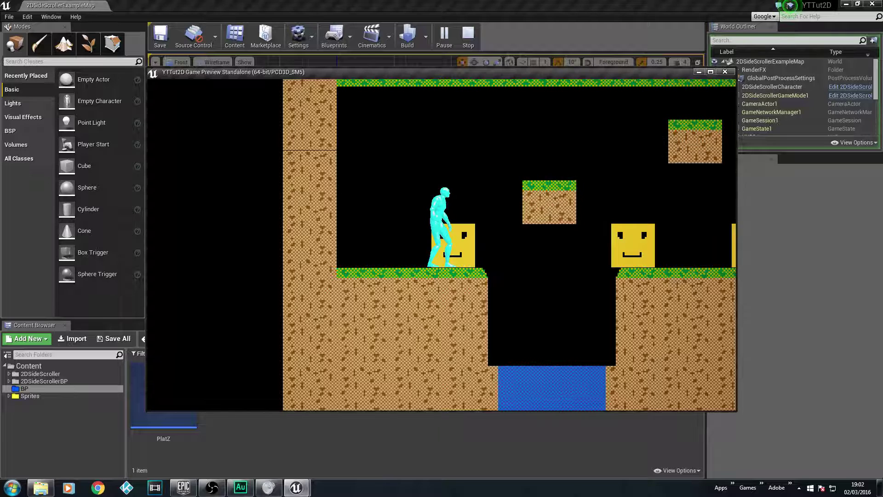
key(Escape)
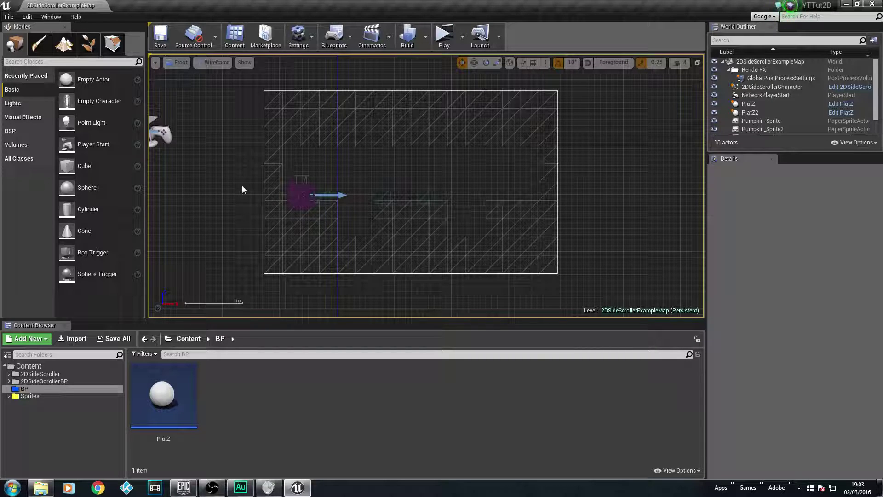
Open the Sprites > Enviorment folder and select the SpriteSheet_Sprite_4 dirt block
click(25, 396)
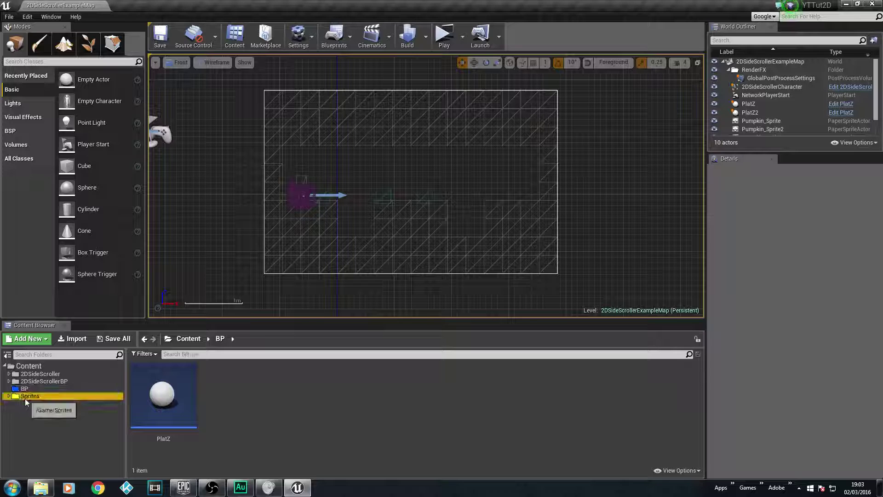
click(9, 396)
click(40, 403)
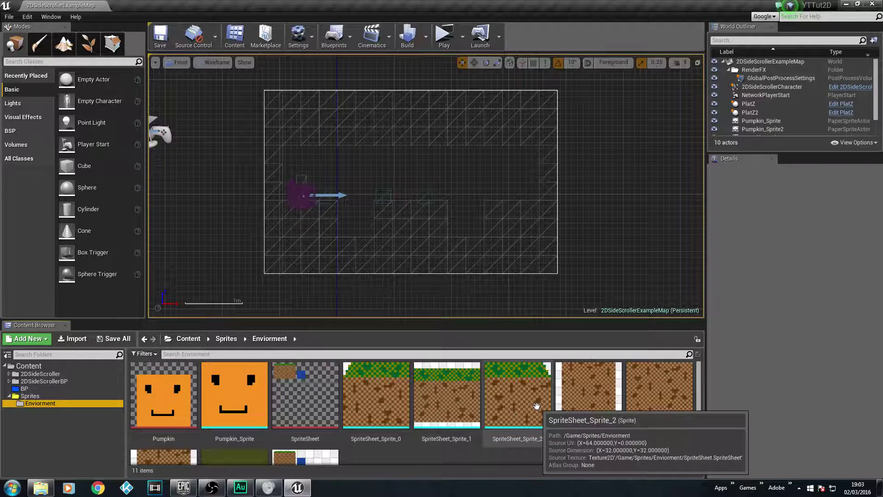
scroll(414, 410, down, 1)
scroll(413, 409, down, 2)
scroll(410, 412, up, 3)
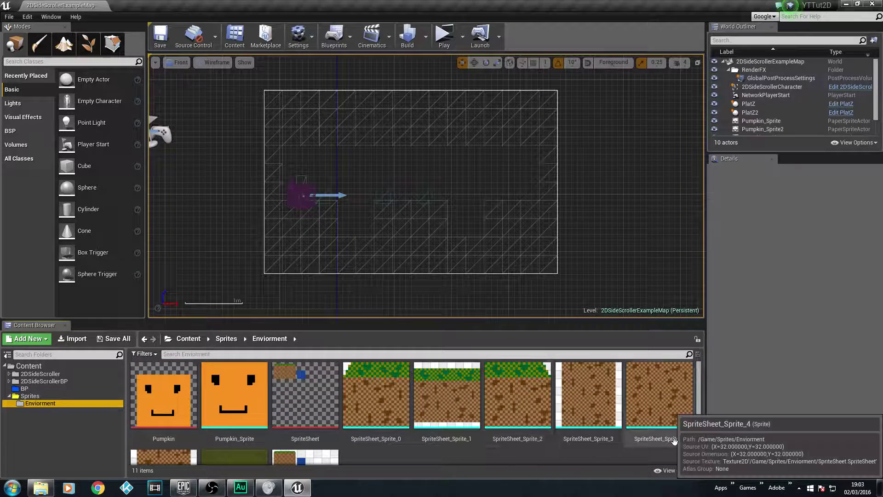
click(663, 380)
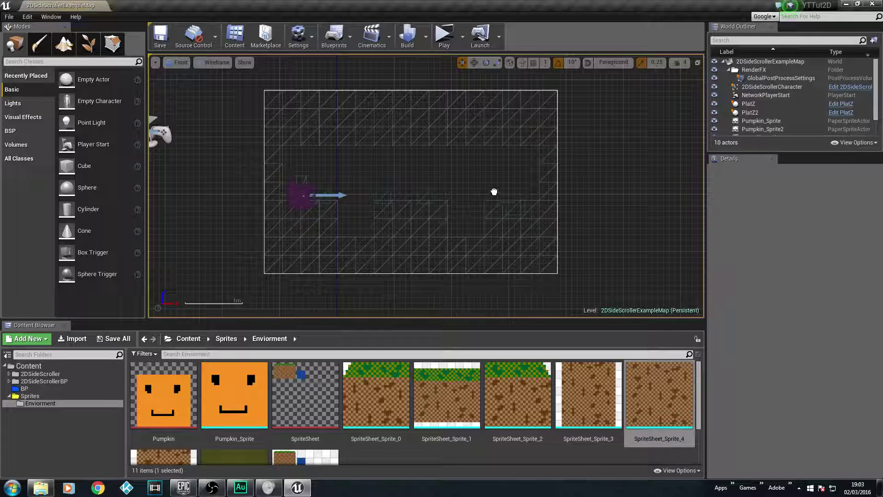
Drop SpriteSheet_Sprite_4 into the level's right half and set its Mobility to Movable
drag(499, 191, 499, 190)
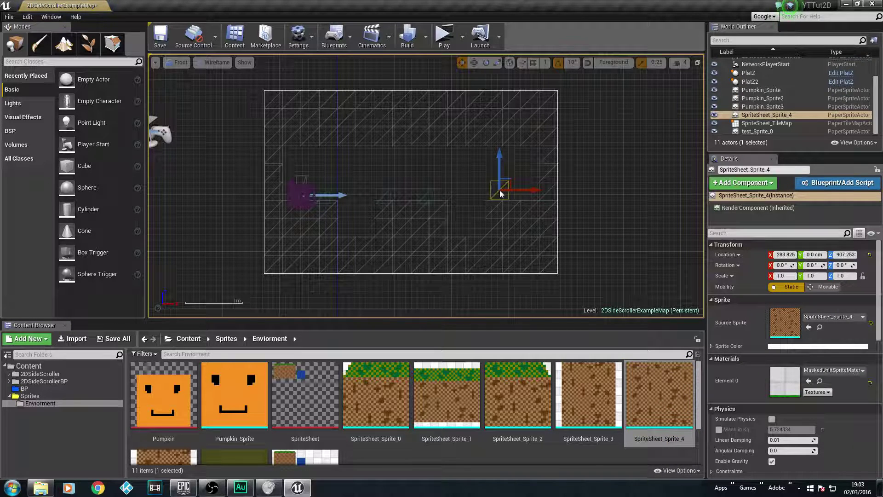
scroll(506, 195, up, 2)
scroll(506, 194, up, 3)
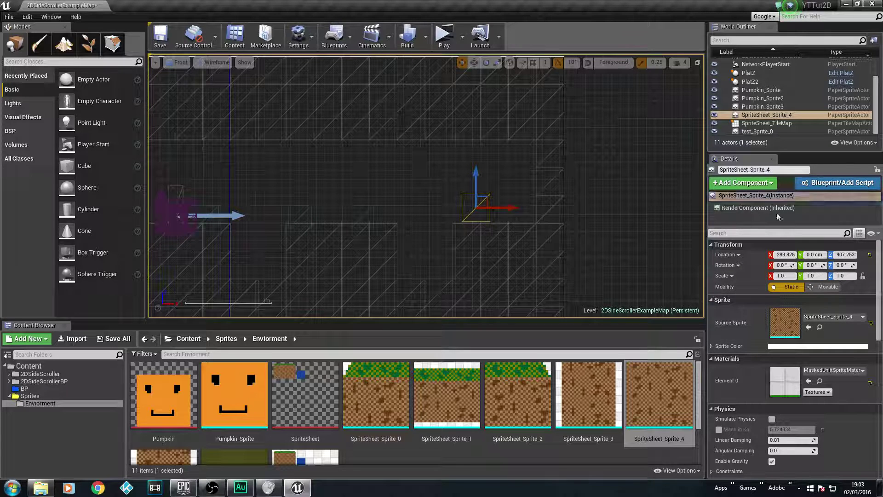
click(828, 289)
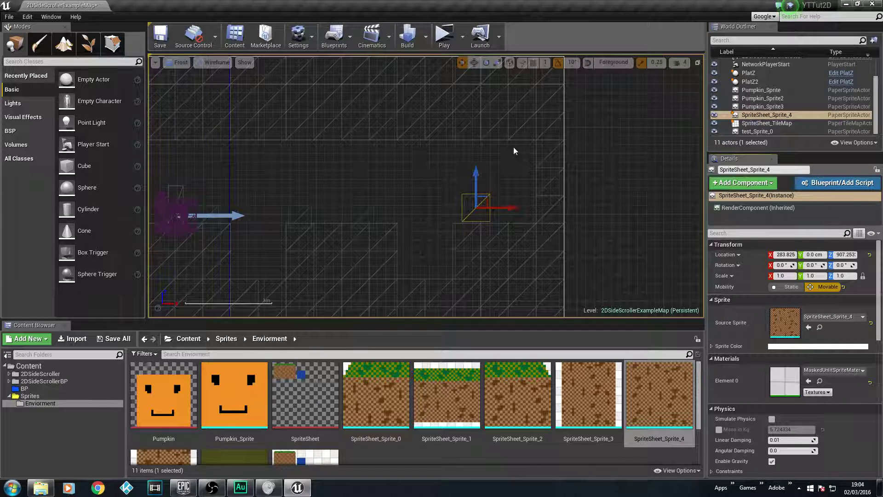
Add a Matinee actor from Cinematics > Add Matinee and maximize its editor window
click(385, 45)
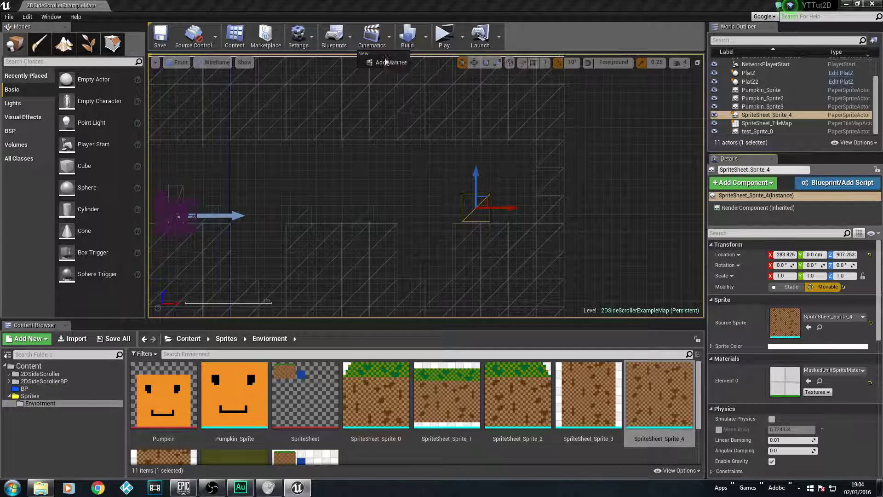
click(378, 62)
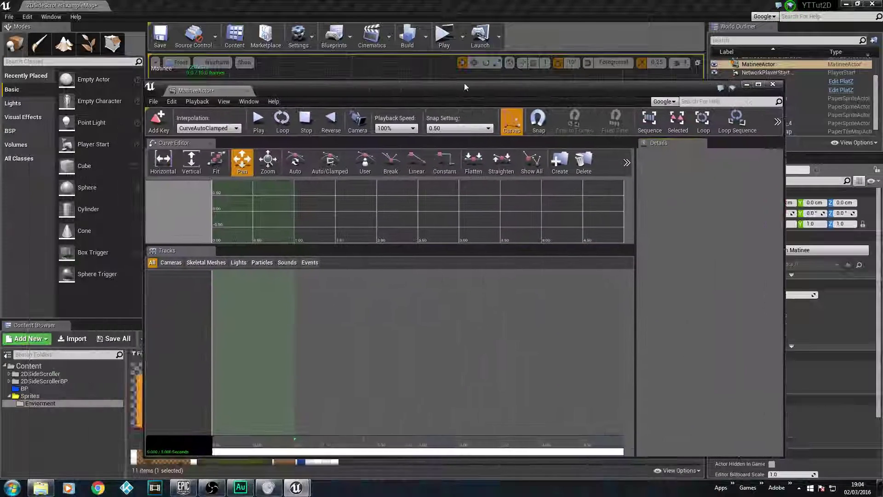
drag(464, 82, 401, 2)
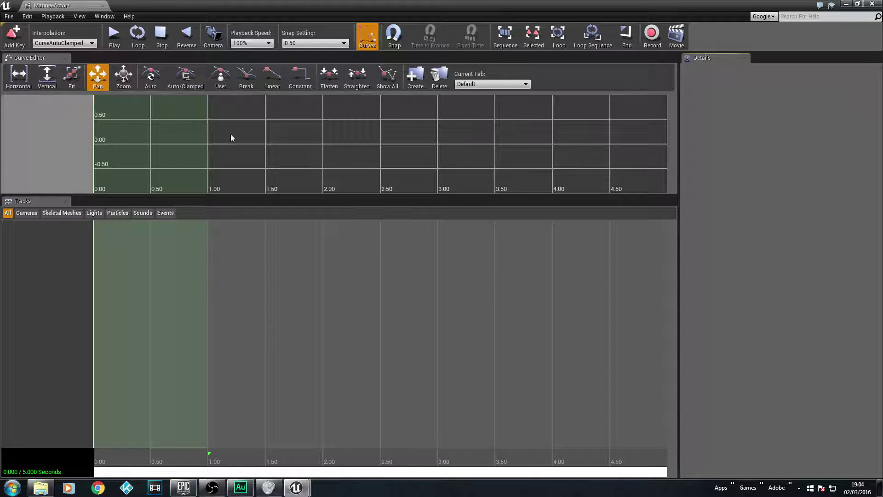
Zoom out the Matinee Tracks timeline until the 5.00 end marker is visible
click(187, 36)
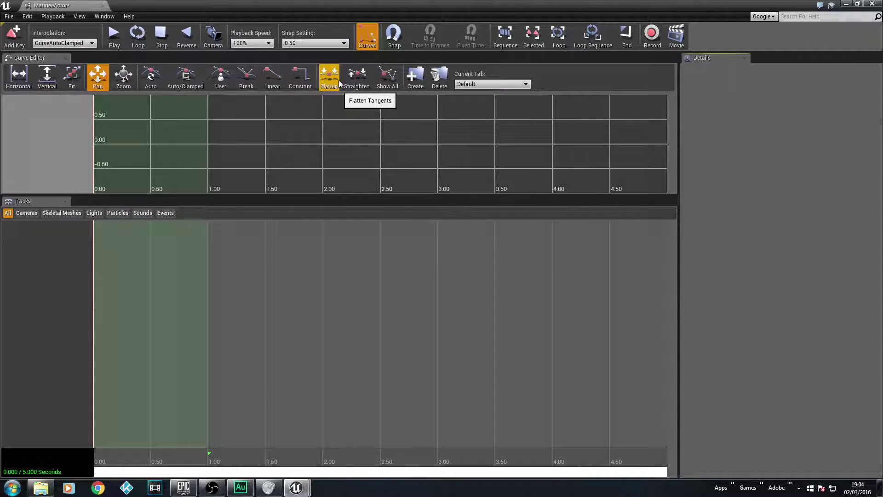
drag(244, 10, 342, 2)
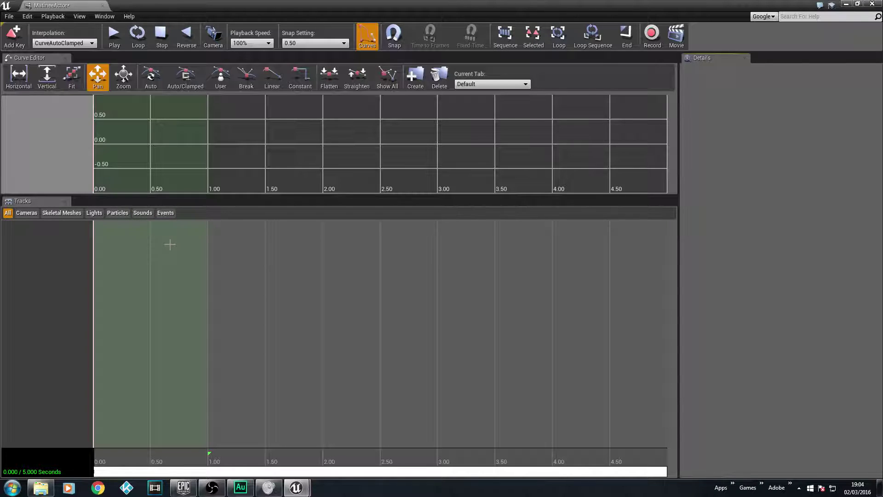
scroll(172, 343, down, 3)
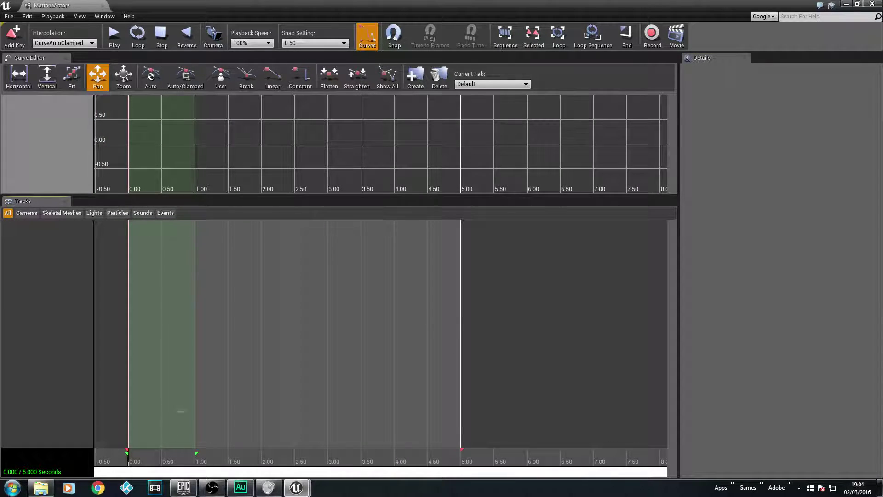
scroll(191, 404, down, 1)
scroll(191, 403, up, 2)
scroll(196, 349, down, 1)
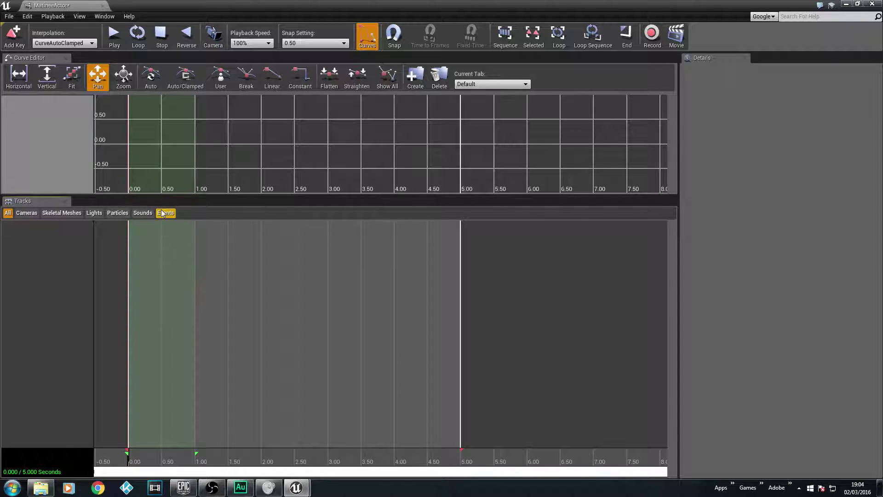